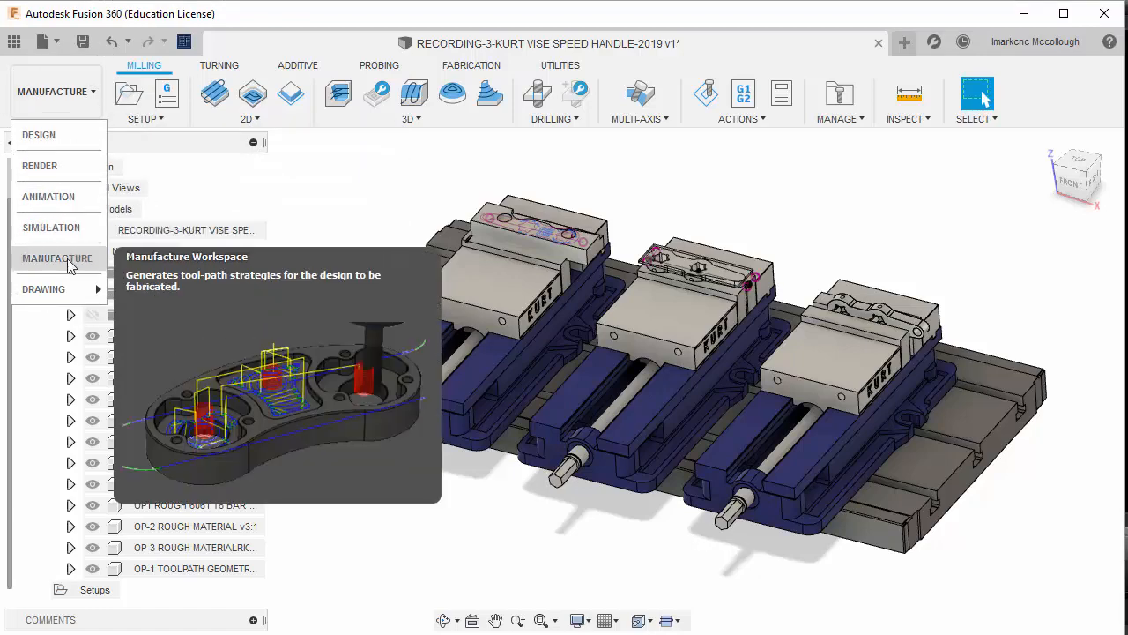
- Switch to the Manufacture workspace and expand the Kurt vise speed handle model to list its components
left_click(69, 258)
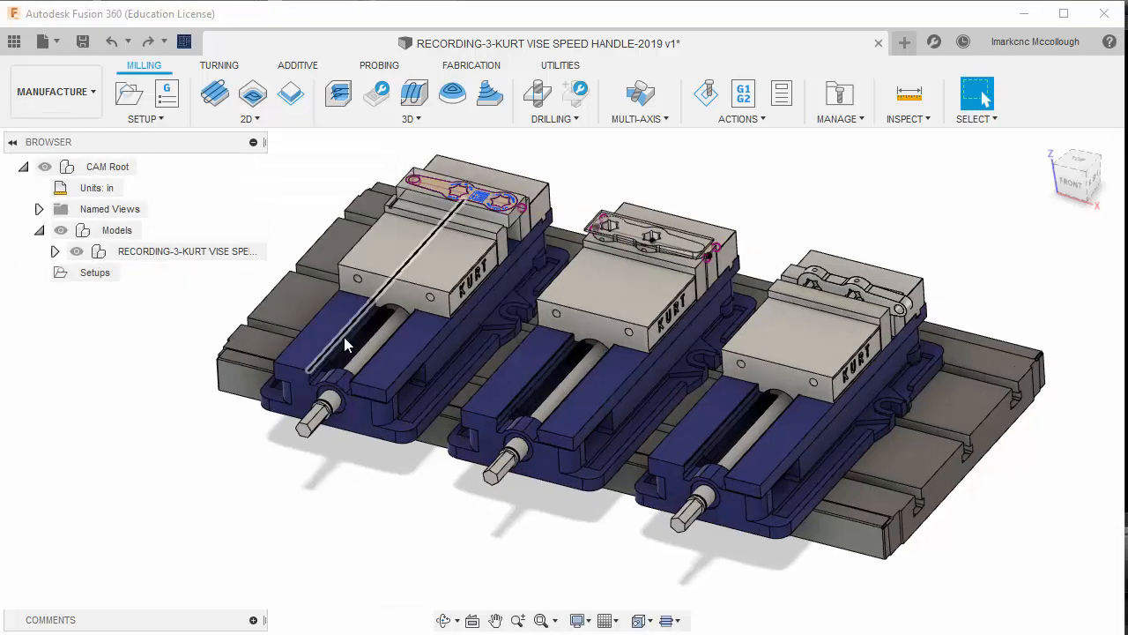
left_click(39, 230)
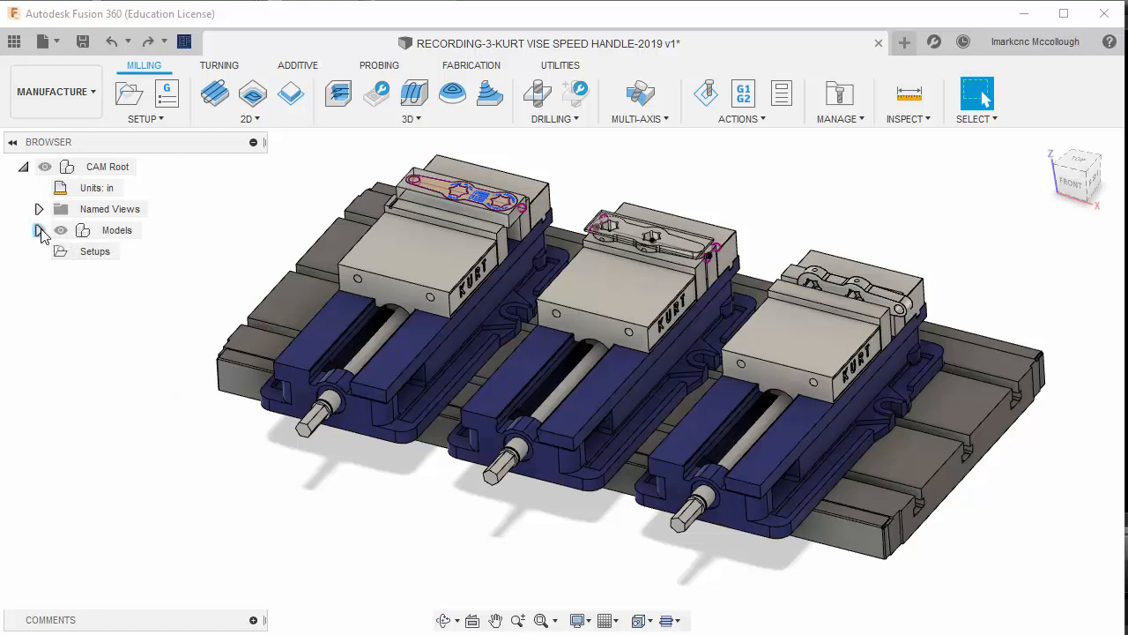
left_click(38, 230)
left_click(54, 251)
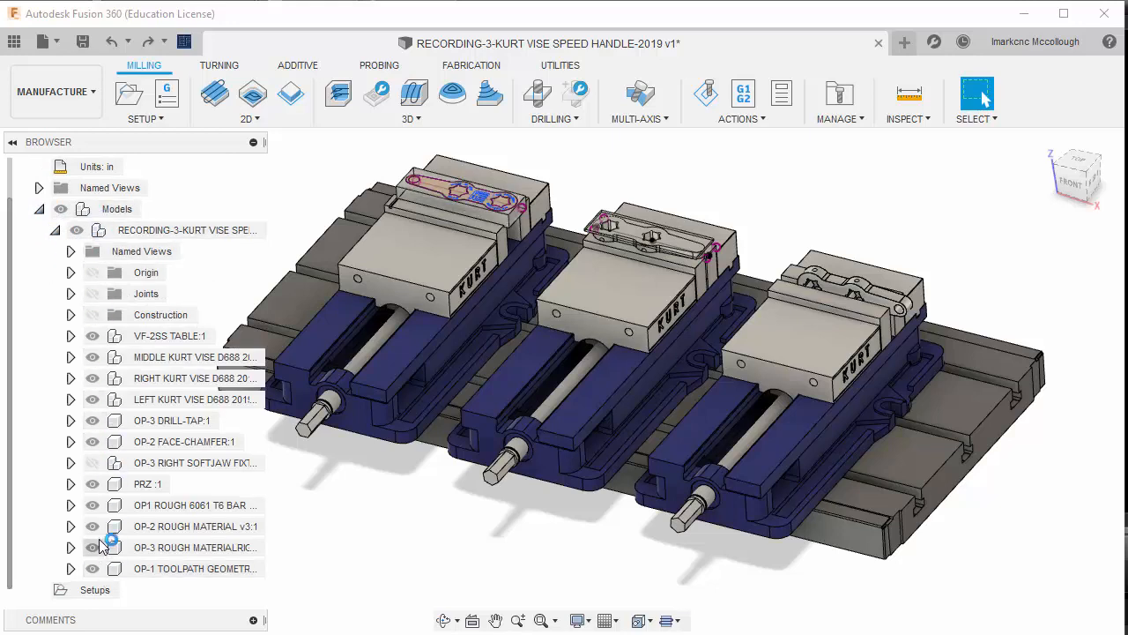
- Toggle the visibility of the OP-3 right softjaw fixture and OP-2 FACE-CHAMFER components, and collapse the component list
left_click(97, 464)
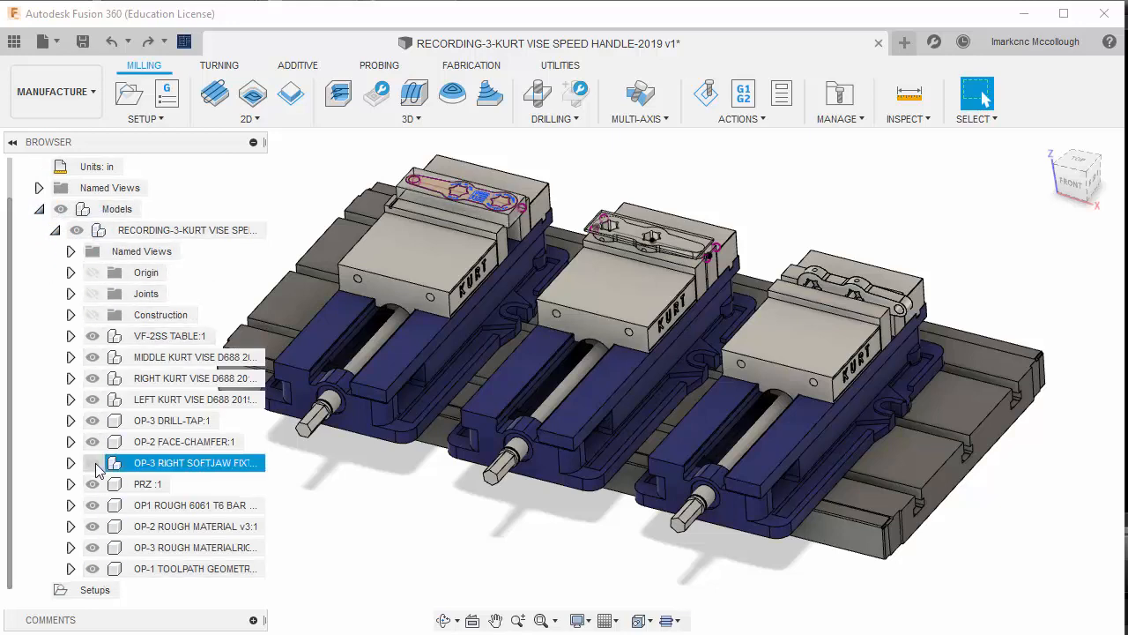
left_click(96, 464)
left_click(95, 443)
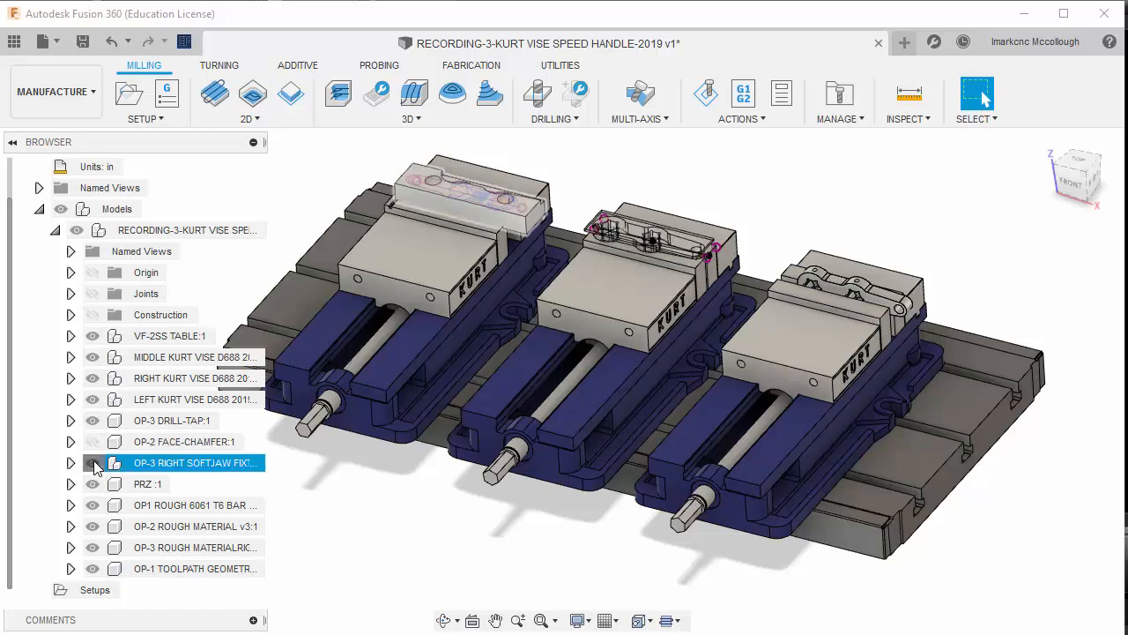
left_click(93, 442)
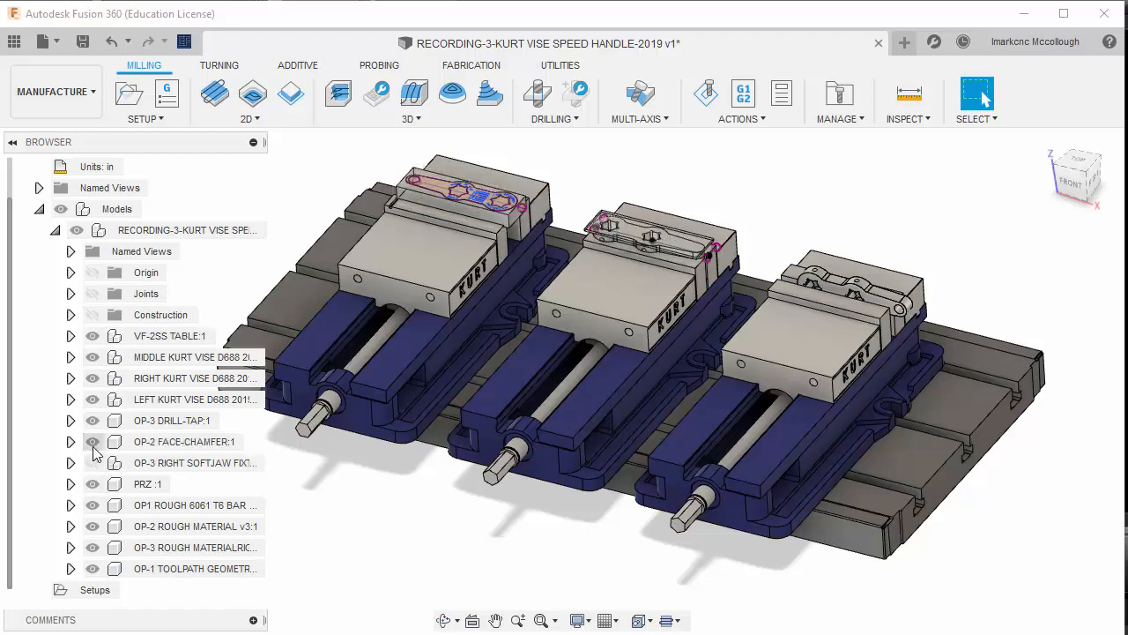
left_click(54, 230)
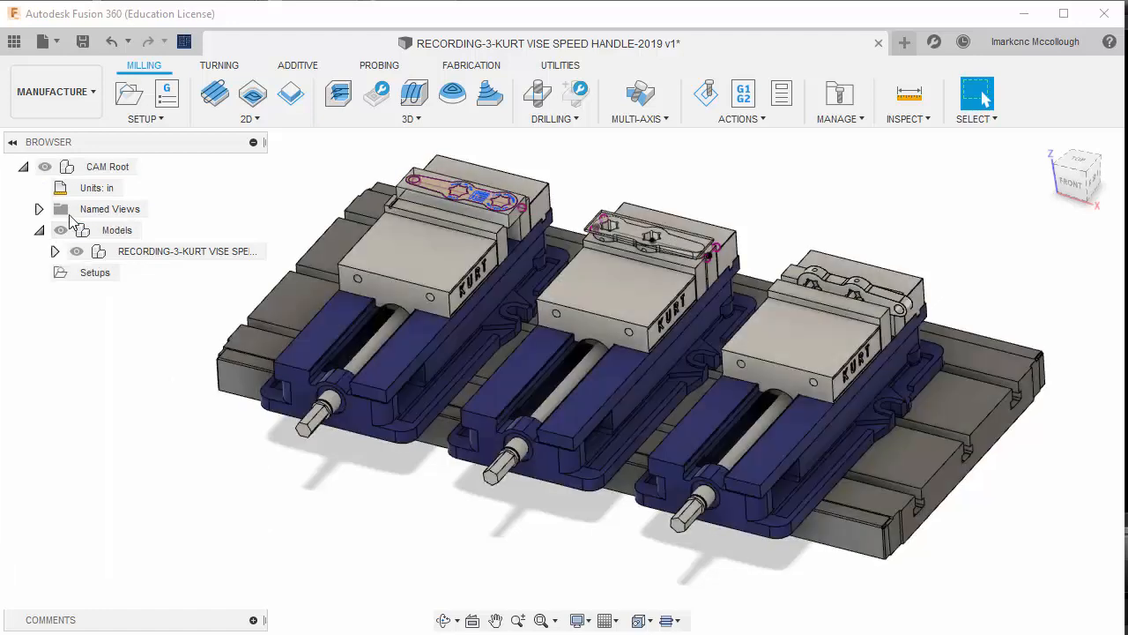
- Create a new milling setup
left_click(147, 121)
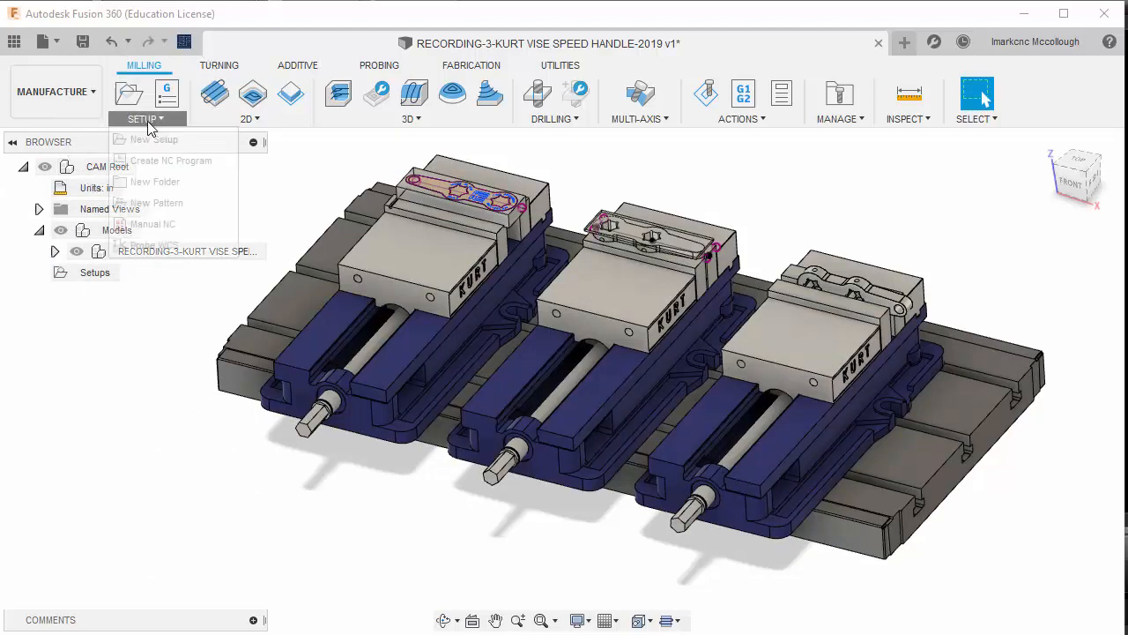
left_click(143, 139)
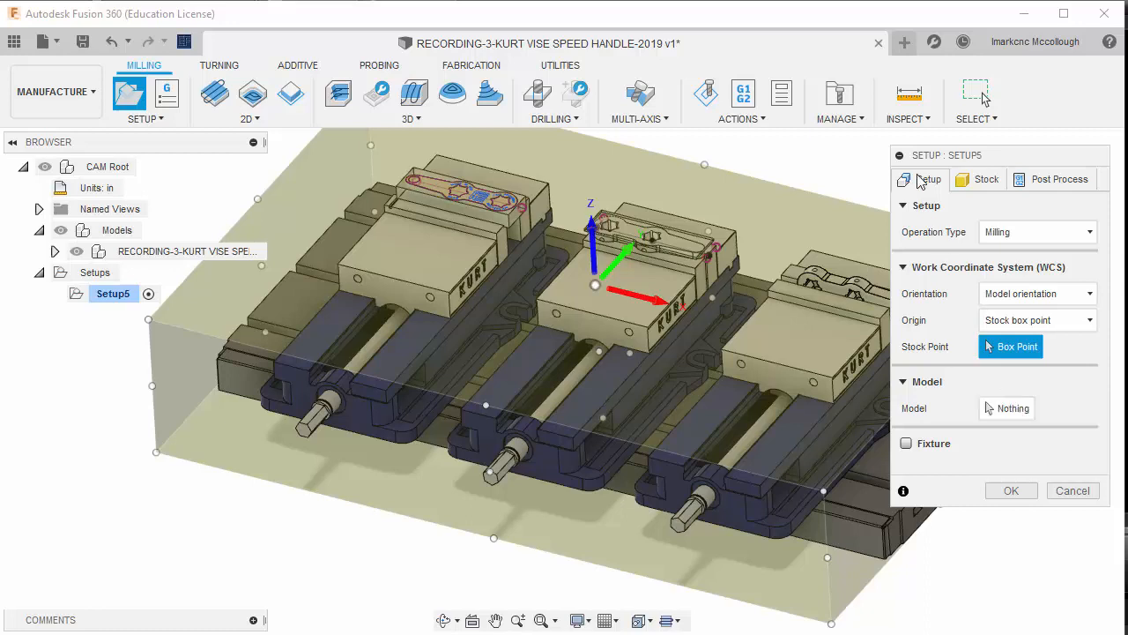
key("ctrl")
key("ctrl")
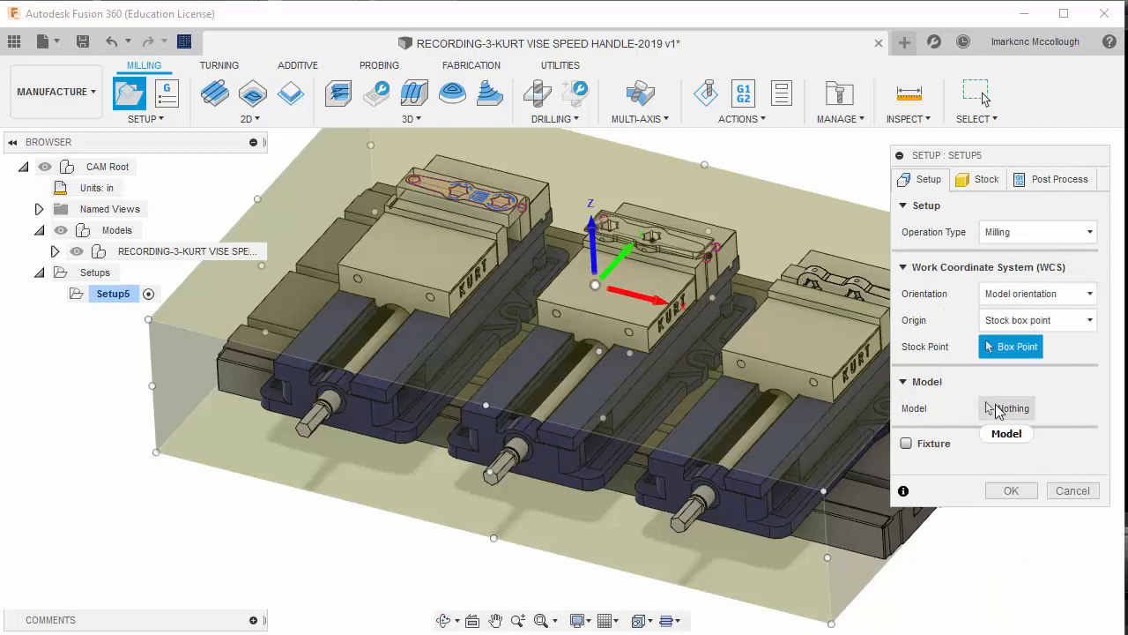
key("ctrl")
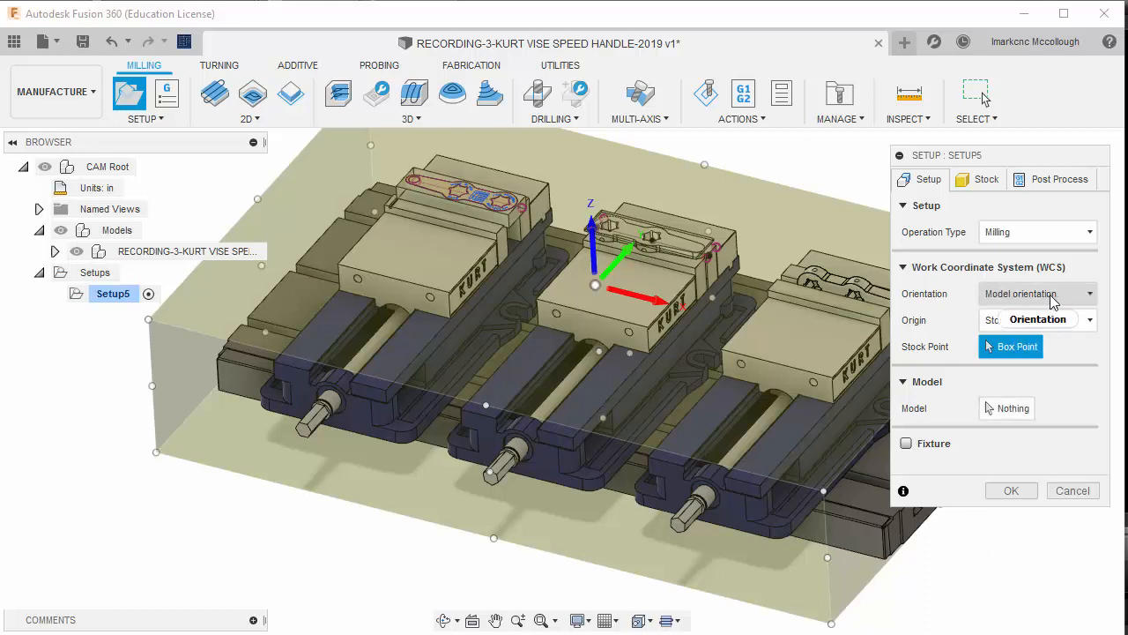
mouse_move(1054, 302)
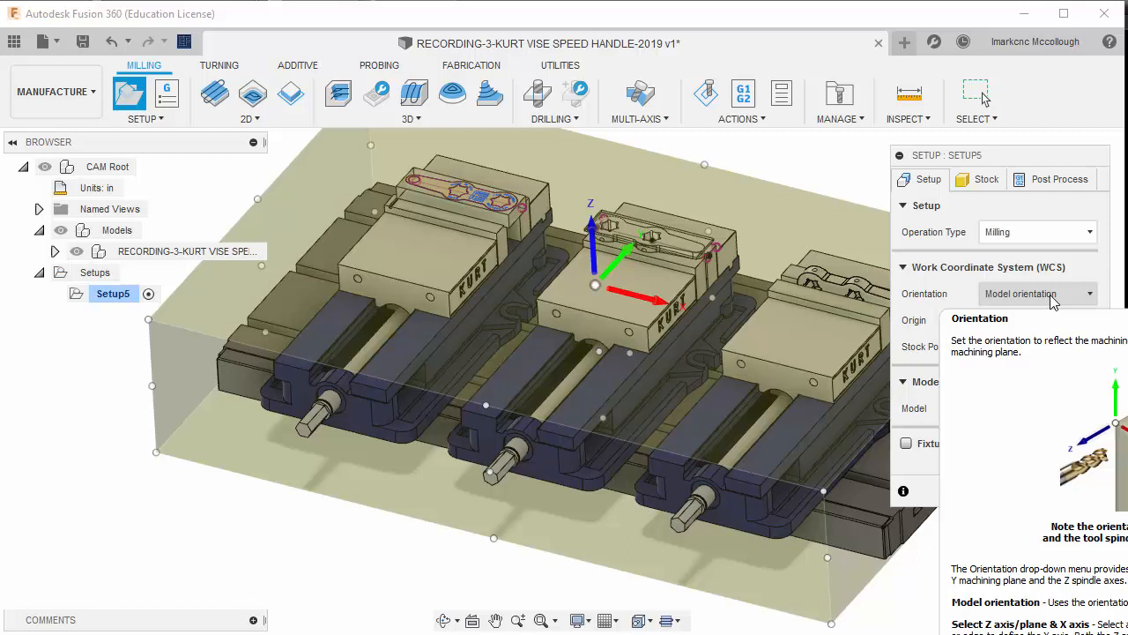
- Hide the table, the three Kurt vises, and all part, rough material and toolpath geometry components, leaving only PRZ shown
left_click(54, 251)
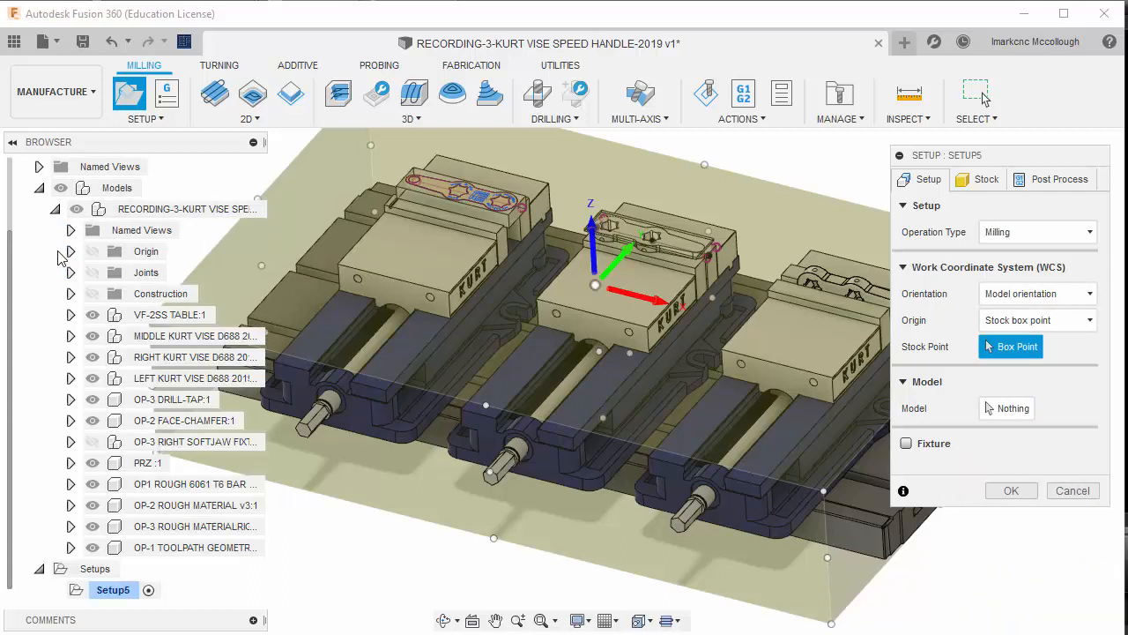
left_click(92, 547)
left_click(91, 505)
left_click(92, 484)
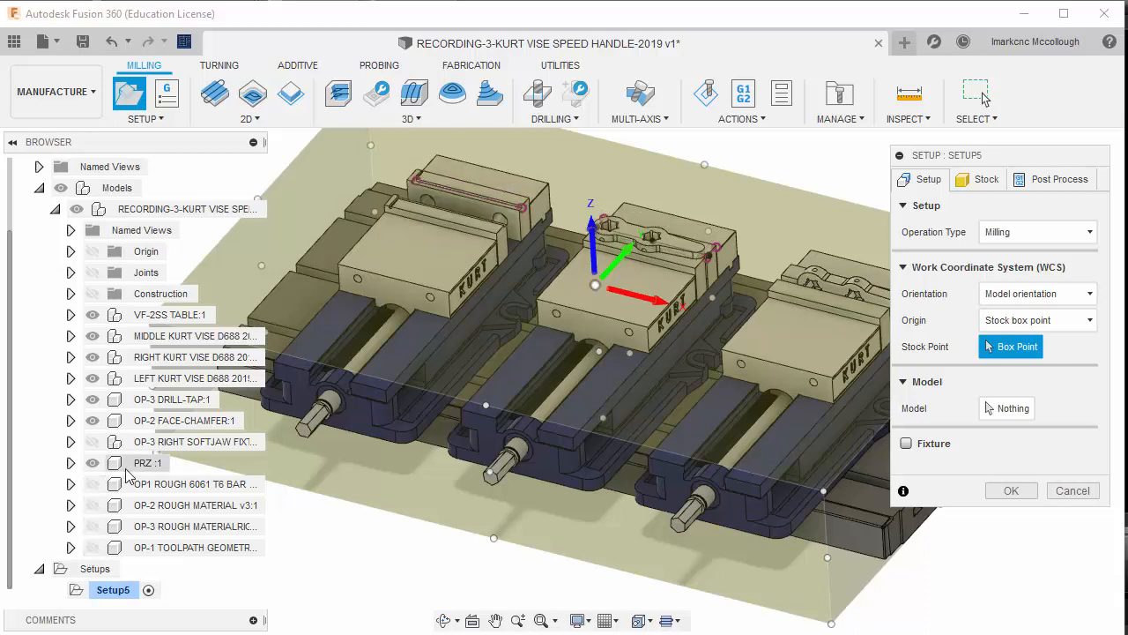
left_click(129, 467)
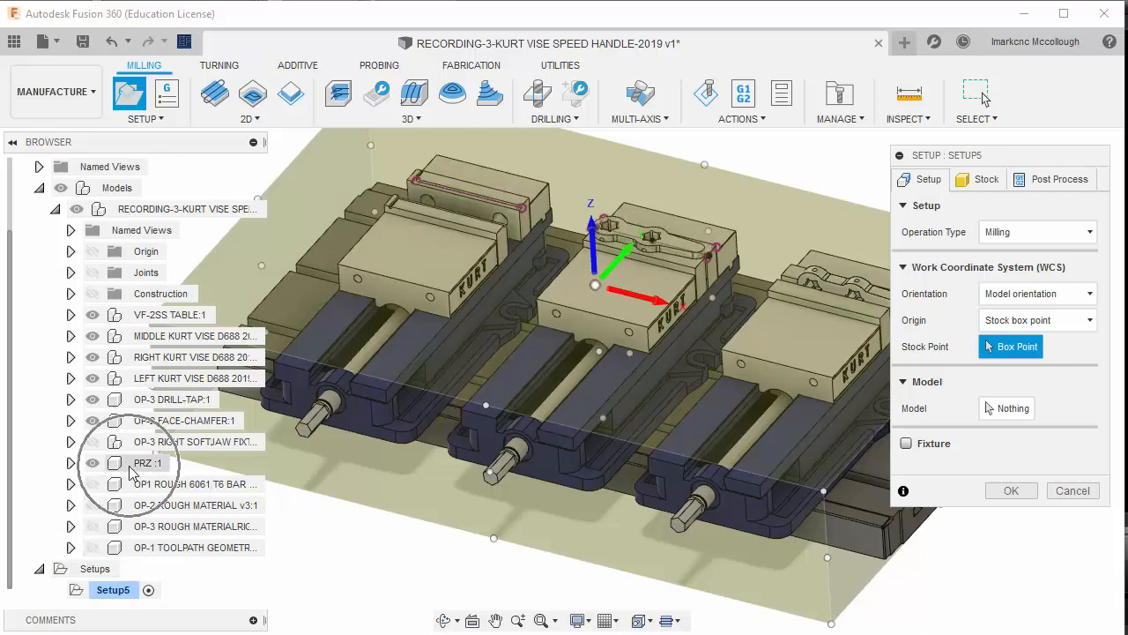
left_click(91, 420)
left_click(92, 399)
left_click(92, 378)
left_click(91, 357)
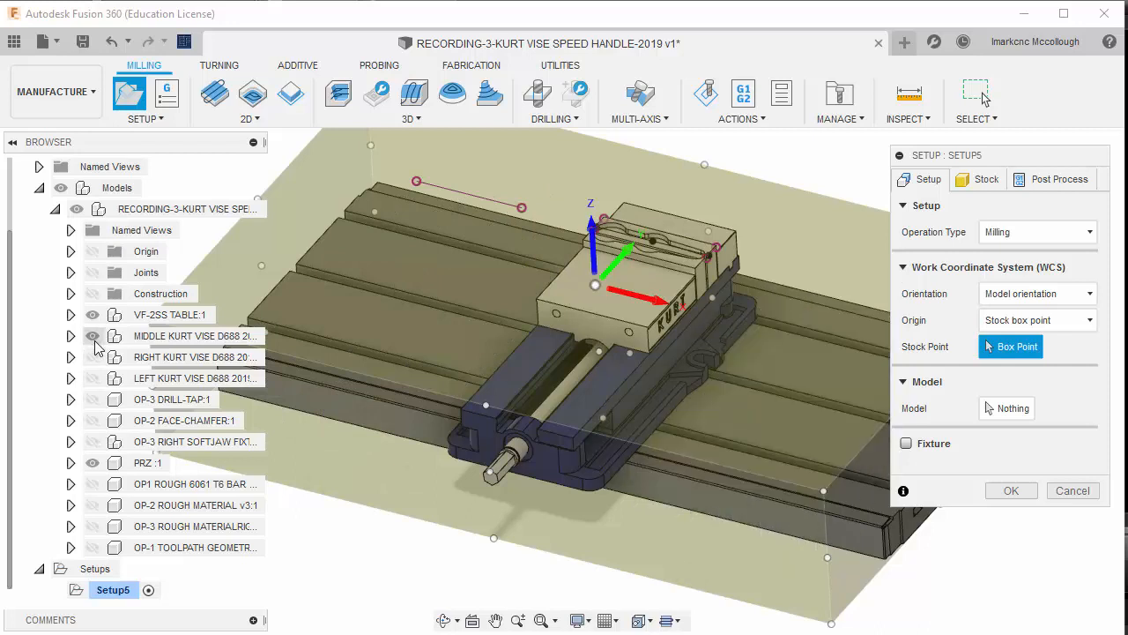
left_click(92, 336)
left_click(92, 315)
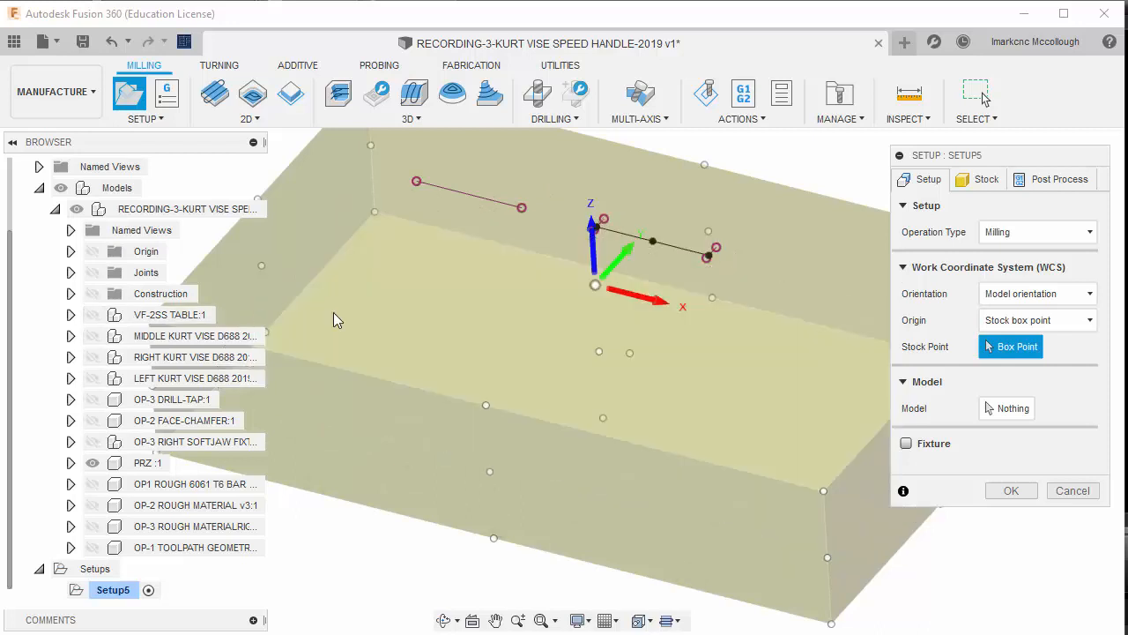
- Set the work coordinate system orientation to Select coordinate system, using the midpoint of the middle PRZ sketch line
left_click(1038, 296)
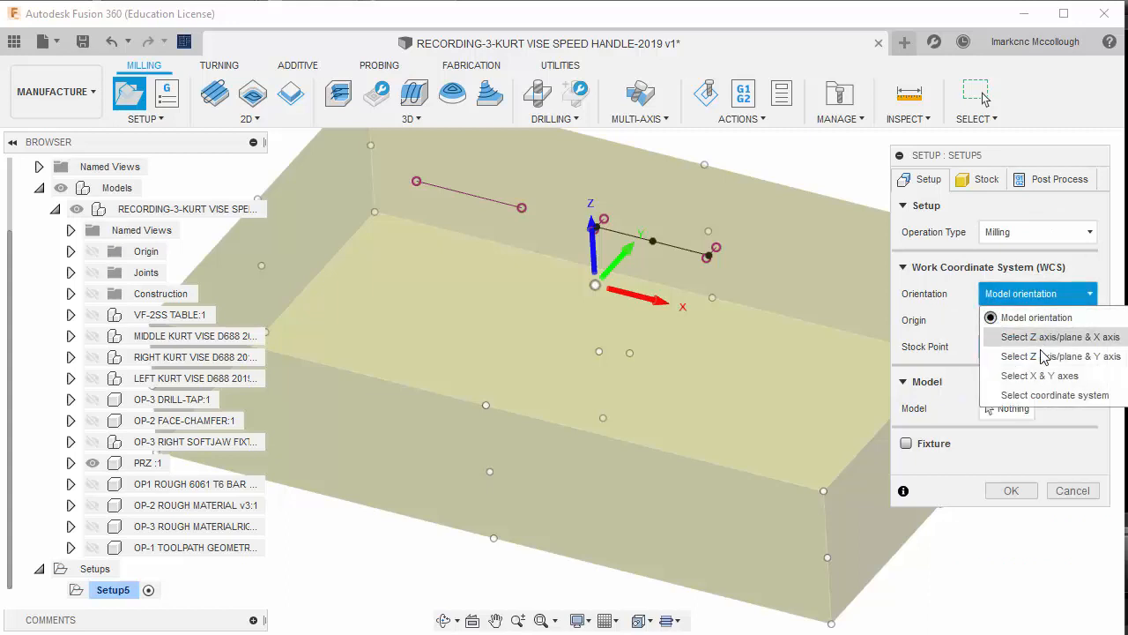
left_click(1064, 397)
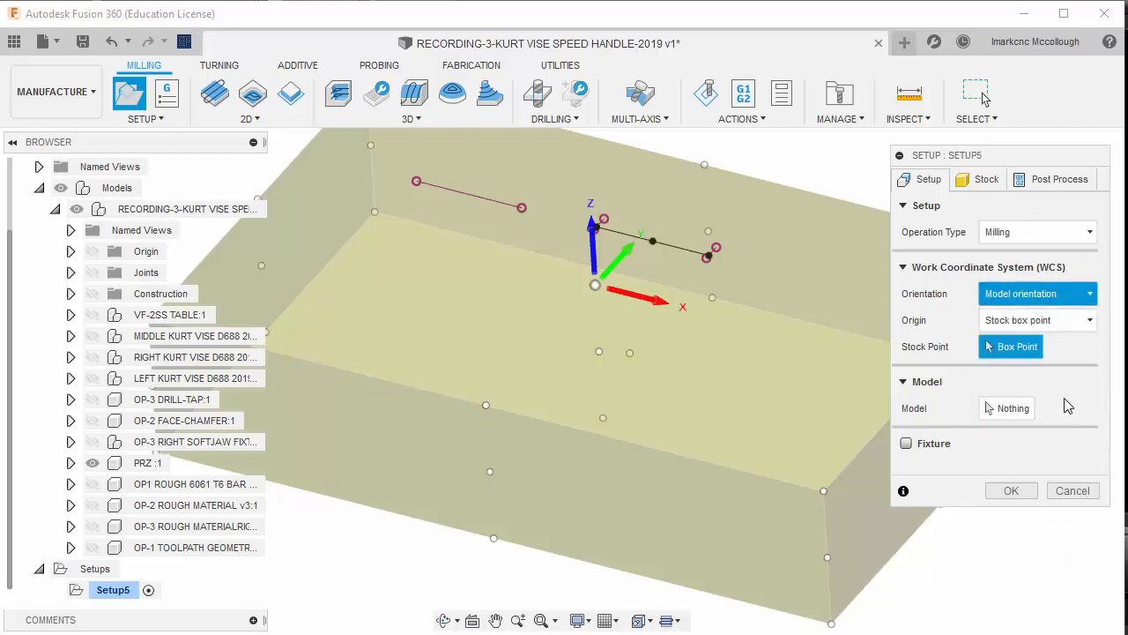
left_click(652, 242)
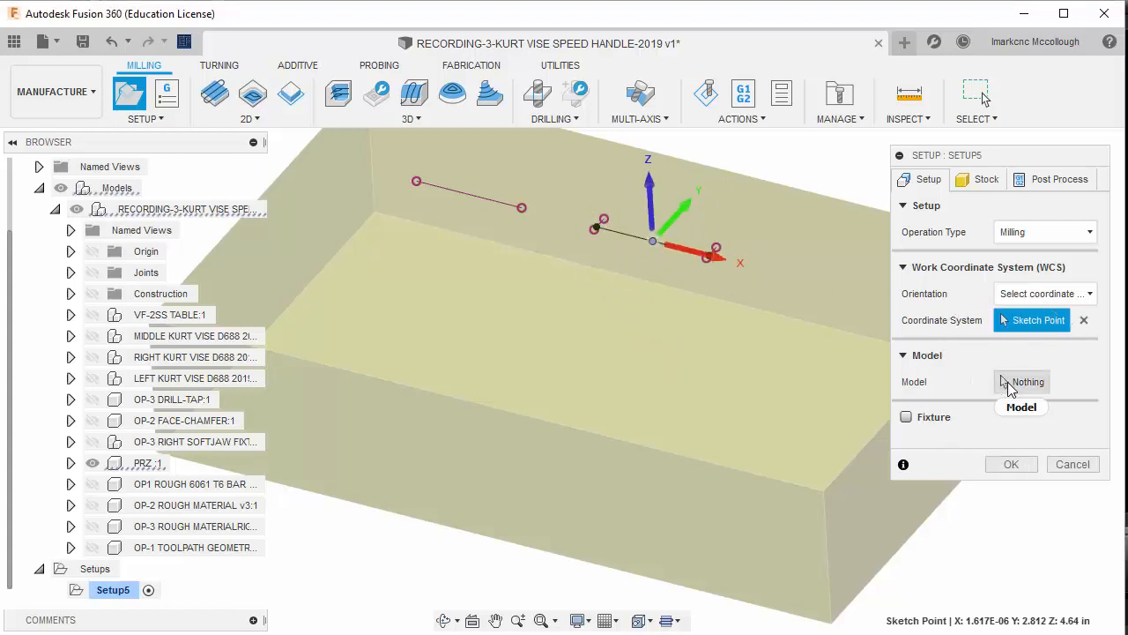
- Hide PRZ and show the OP-1 toolpath geometry, OP-2 FACE-CHAMFER and OP-3 DRILL-TAP components
left_click(93, 465)
left_click(93, 464)
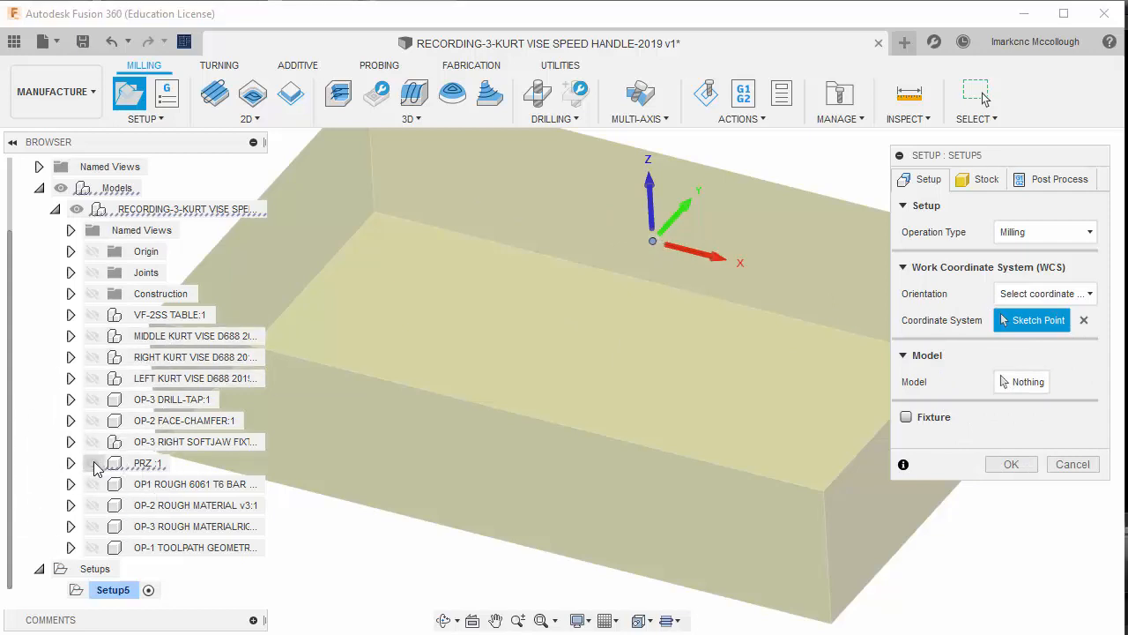
left_click(92, 547)
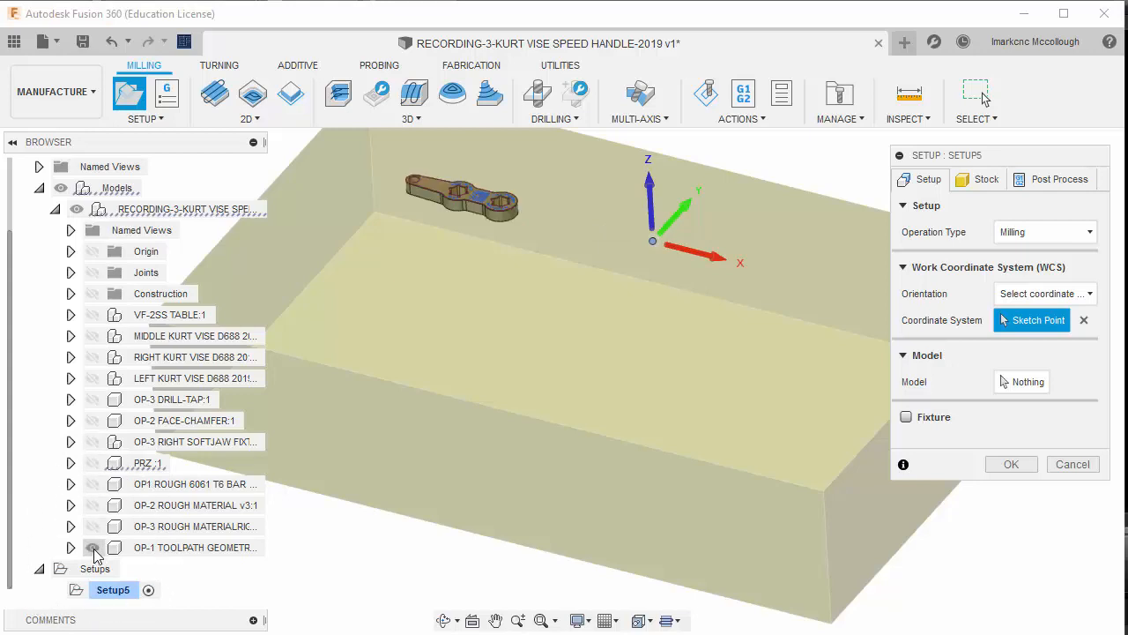
left_click(93, 420)
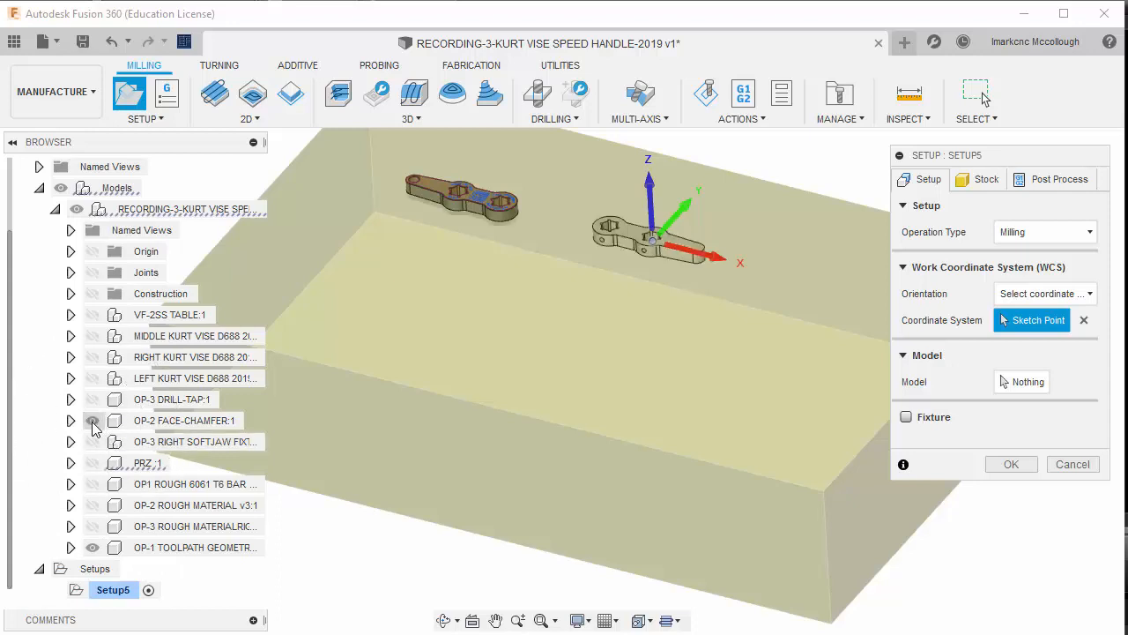
left_click(92, 399)
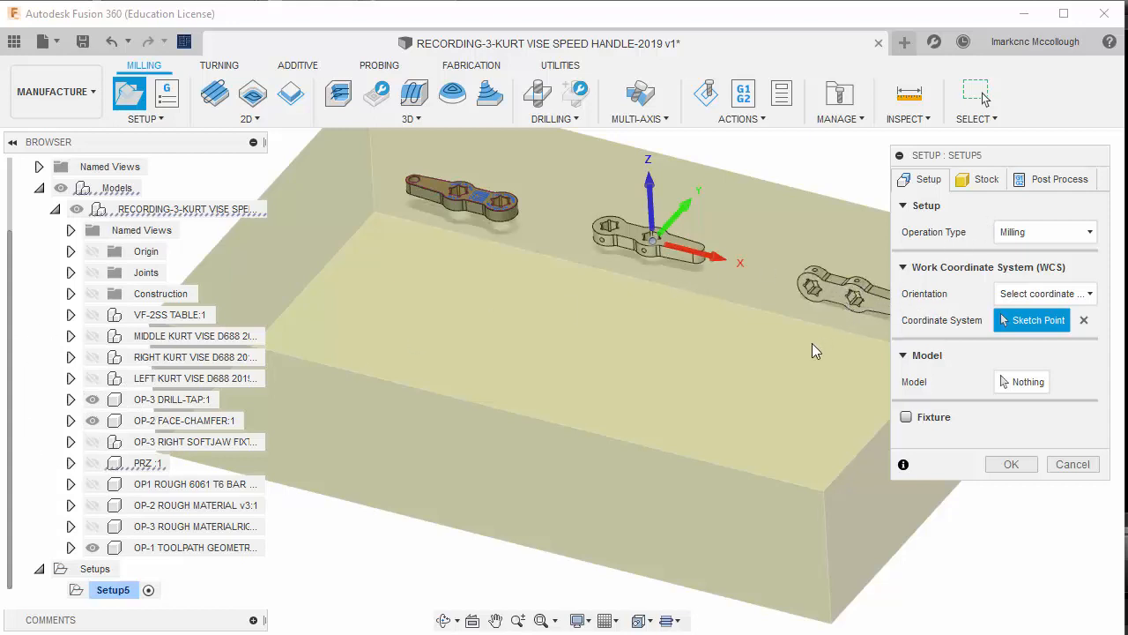
- Select the OP-3 DRILL-TAP body, the OP-2 FACE-CHAMFER body and the sketch on the OP-1 handle as the setup's model
middle_click_drag(803, 347, 755, 356, "shift")
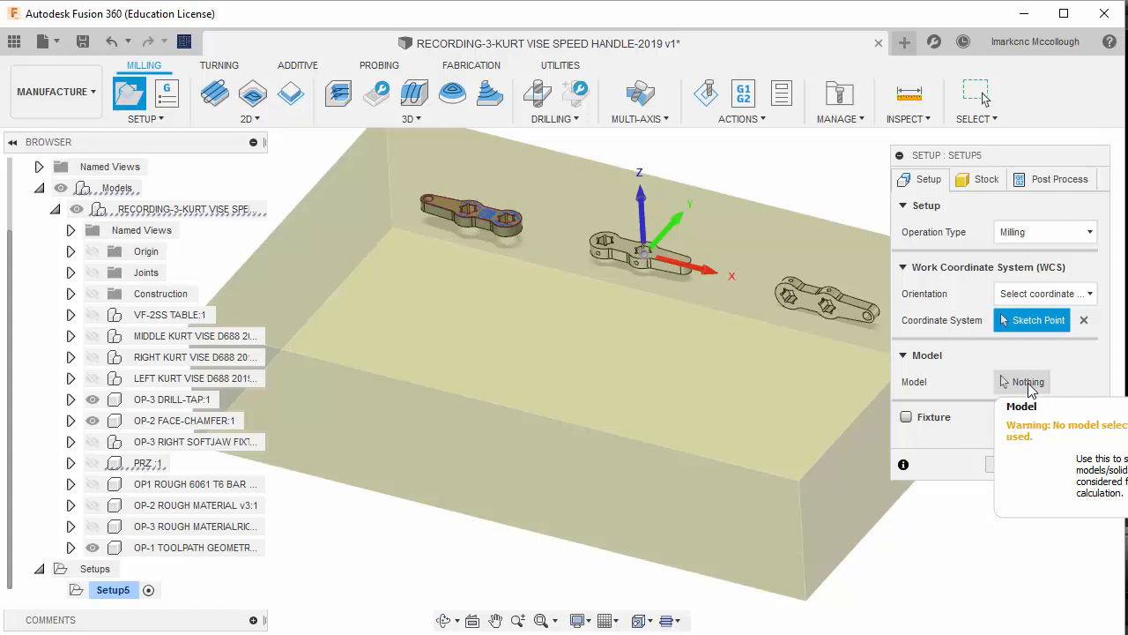
left_click(1024, 381)
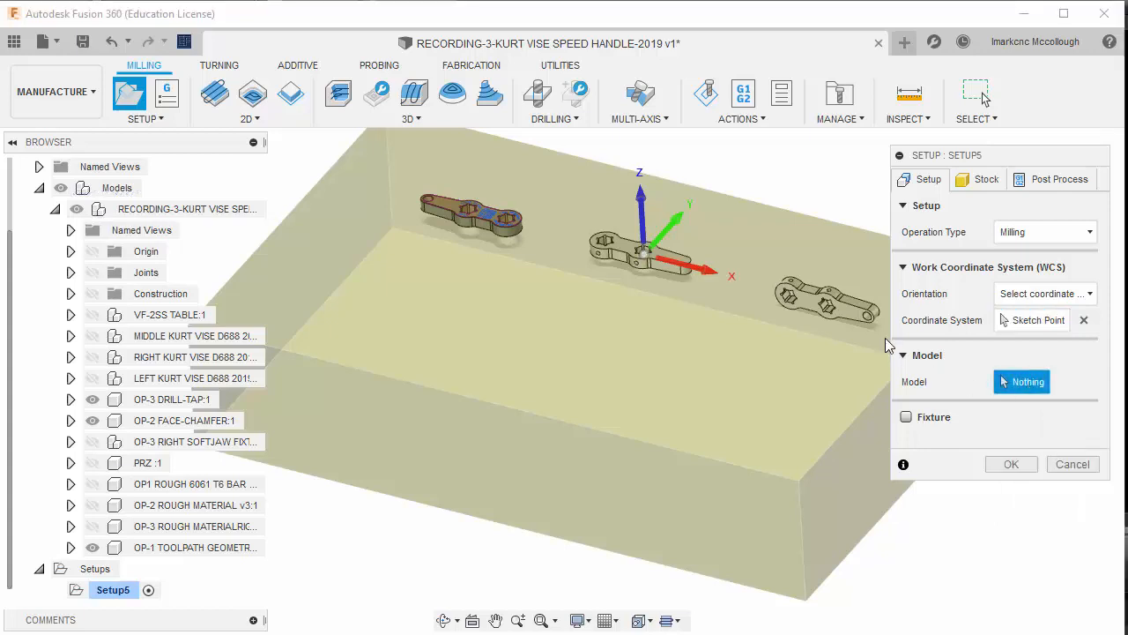
left_click(831, 310)
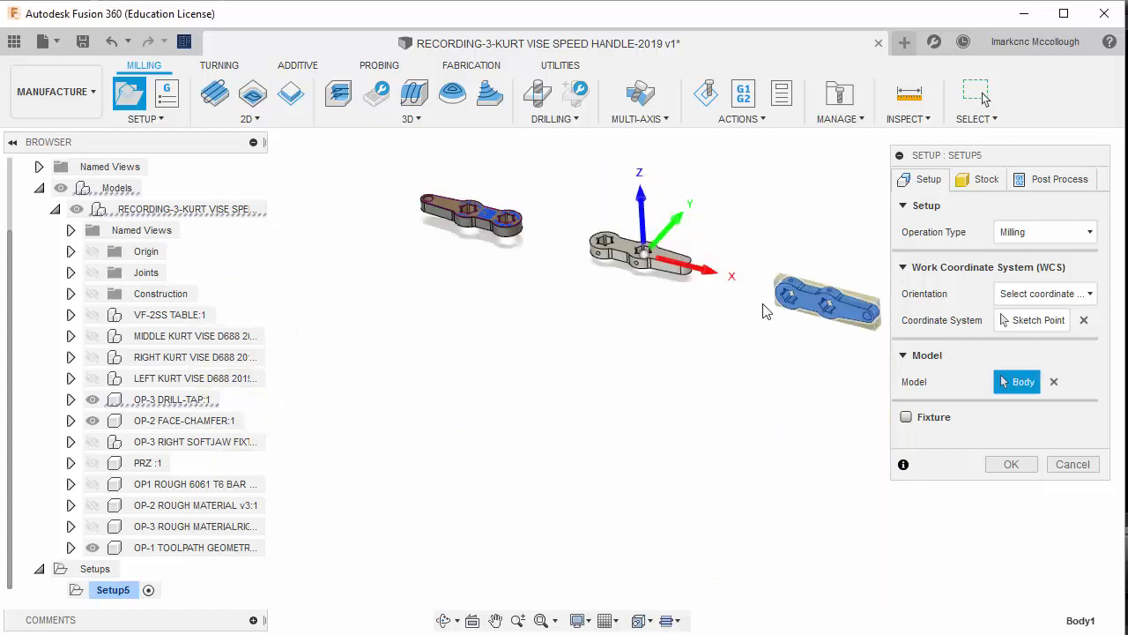
left_click(622, 256)
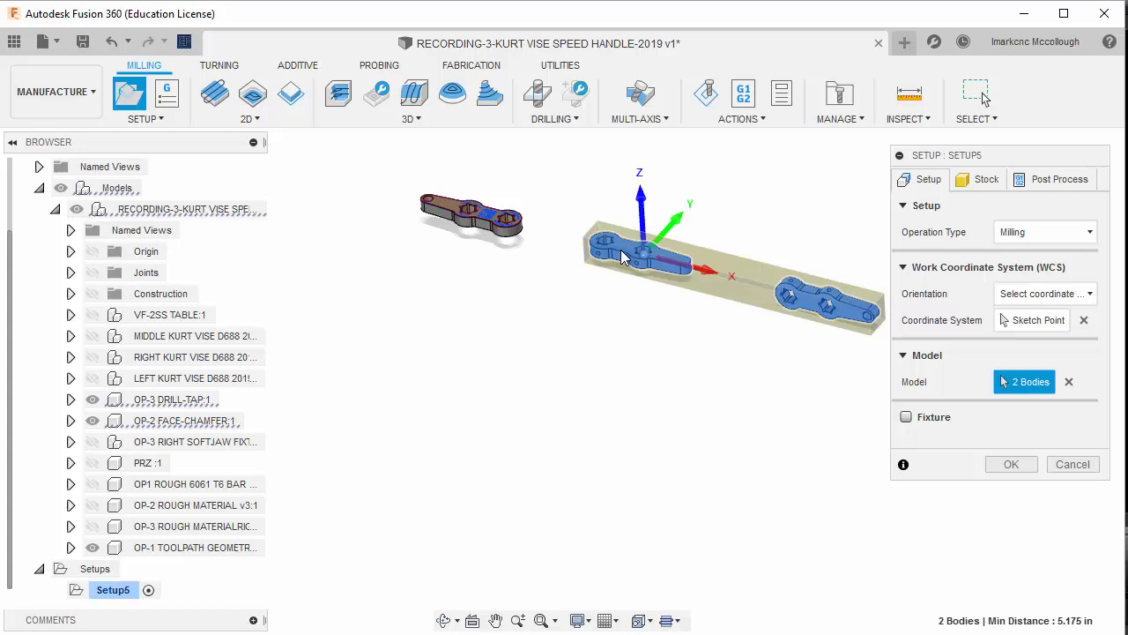
left_click(443, 211)
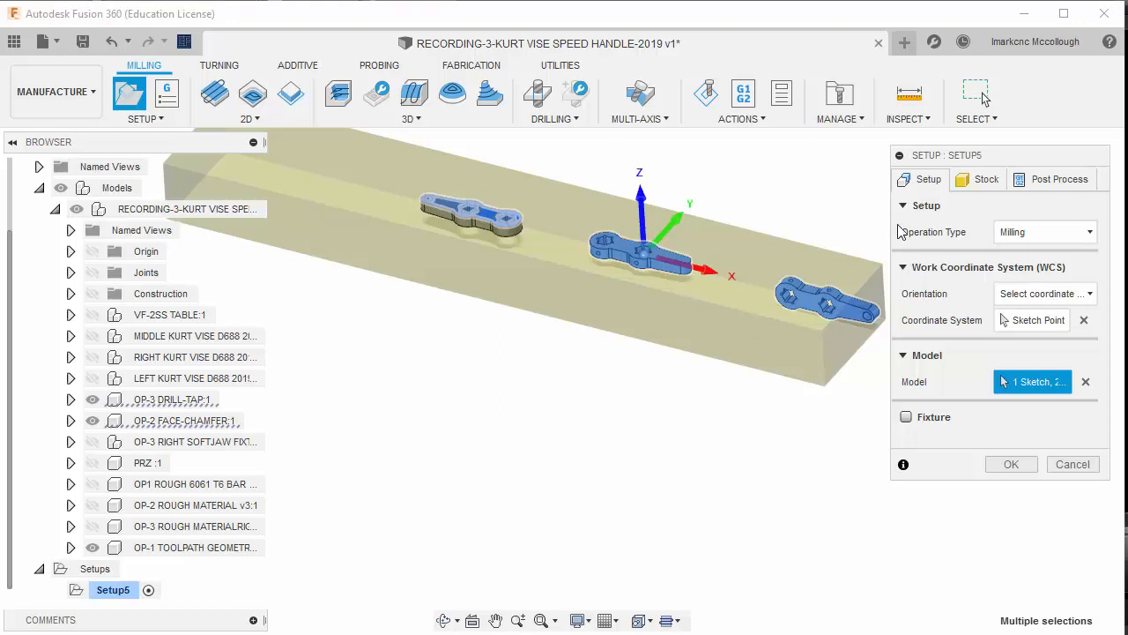
- In the setup's stock stage, hide the three handle parts and show the OP-1, OP-2 and OP-3 rough material components
left_click(983, 184)
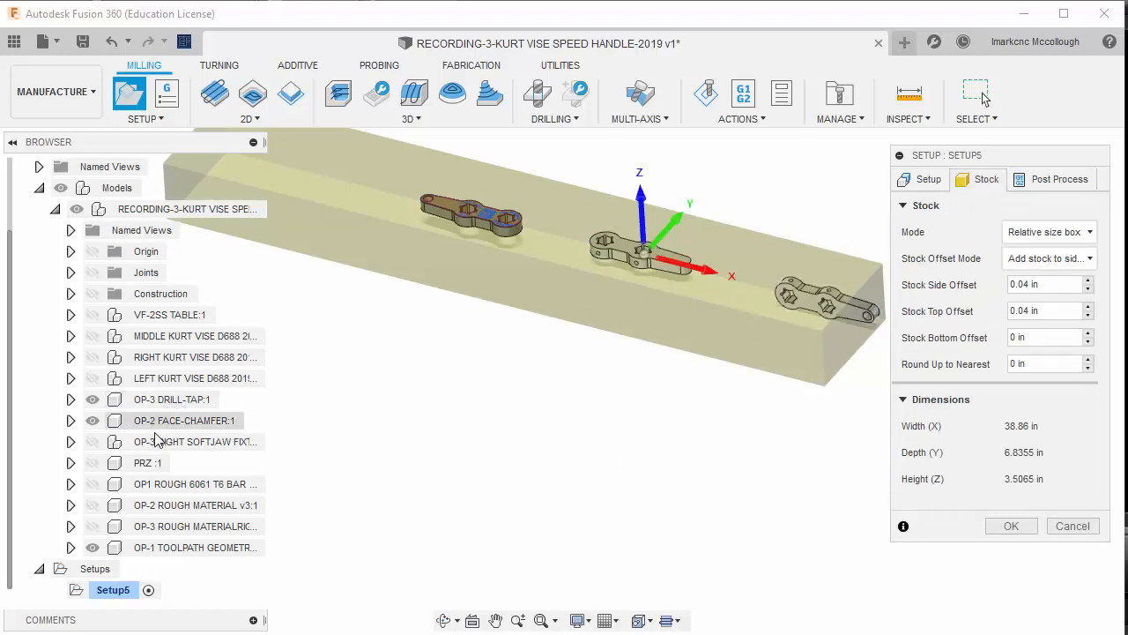
left_click(92, 547)
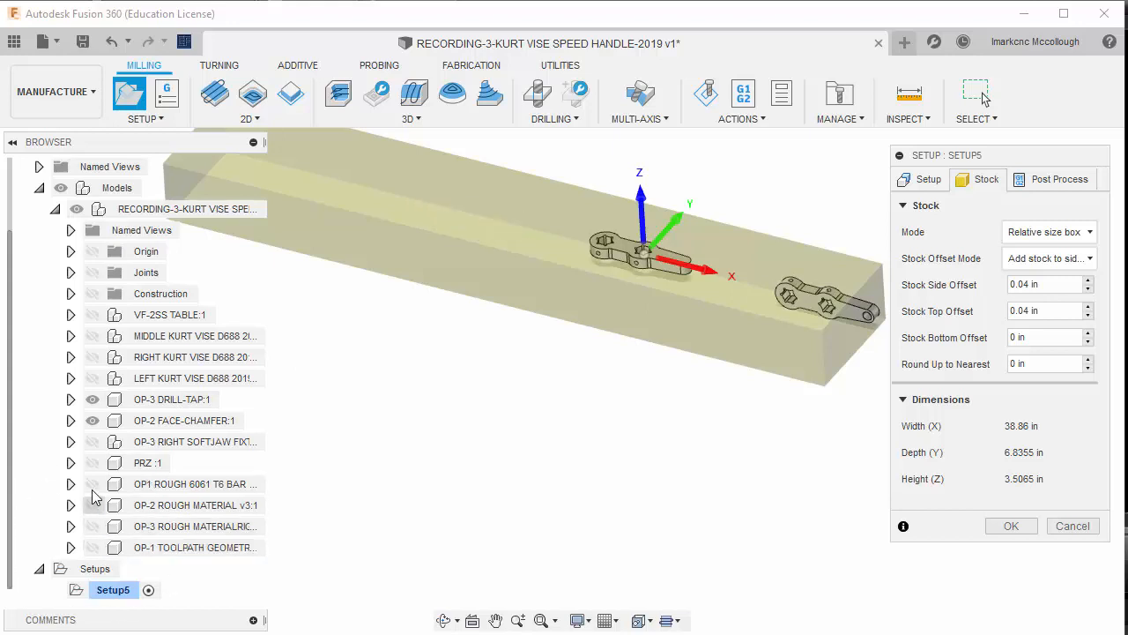
left_click(92, 421)
left_click(92, 399)
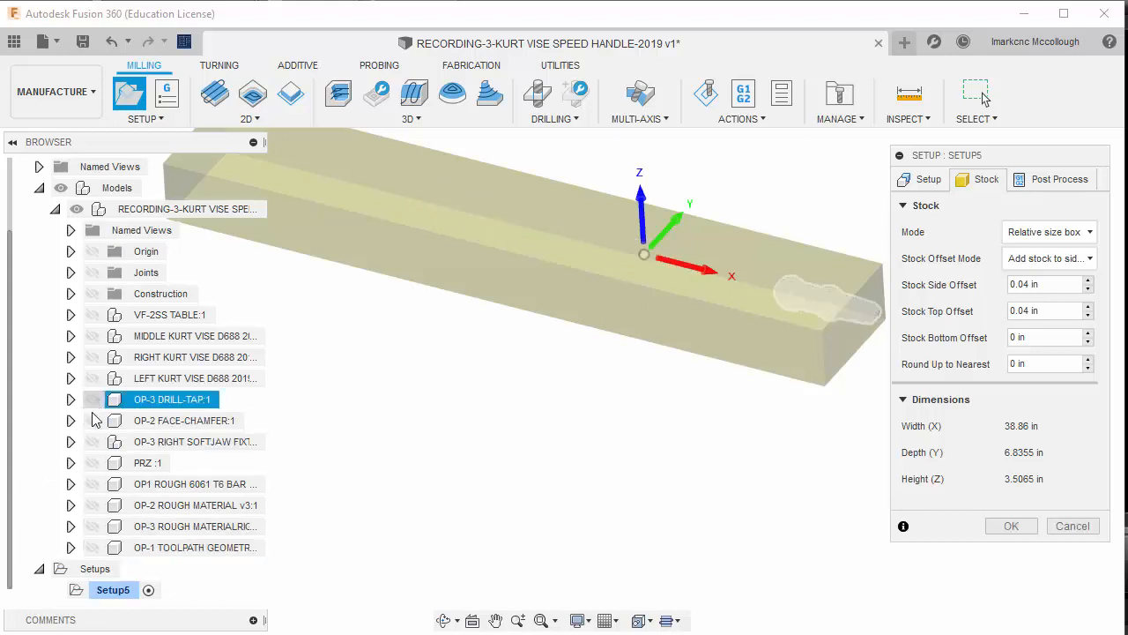
left_click(93, 484)
left_click(92, 505)
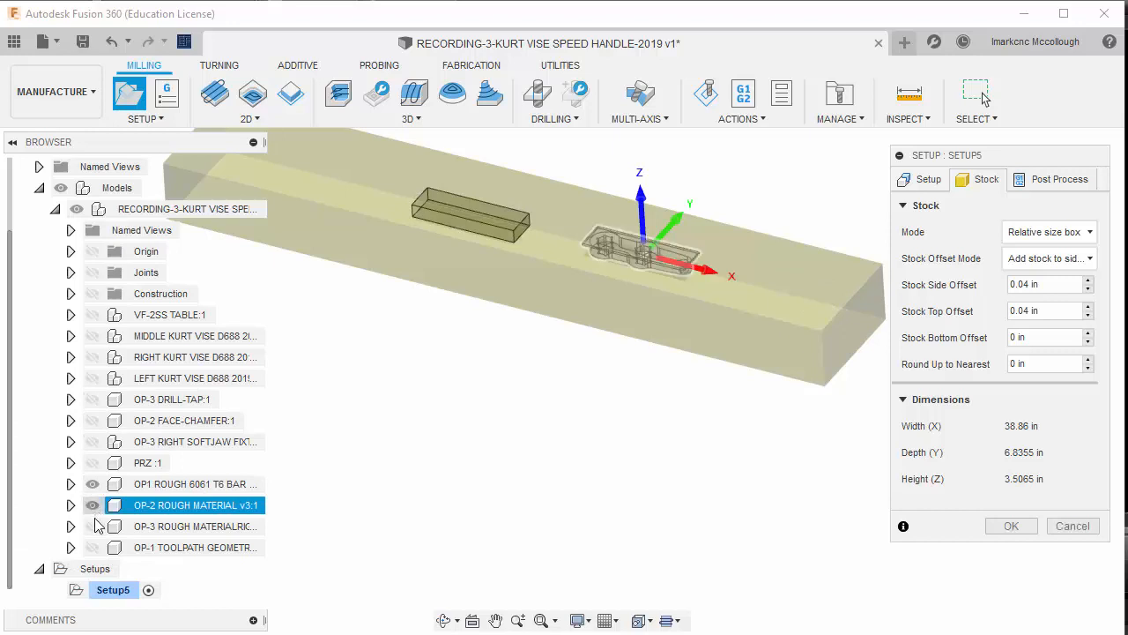
left_click(92, 526)
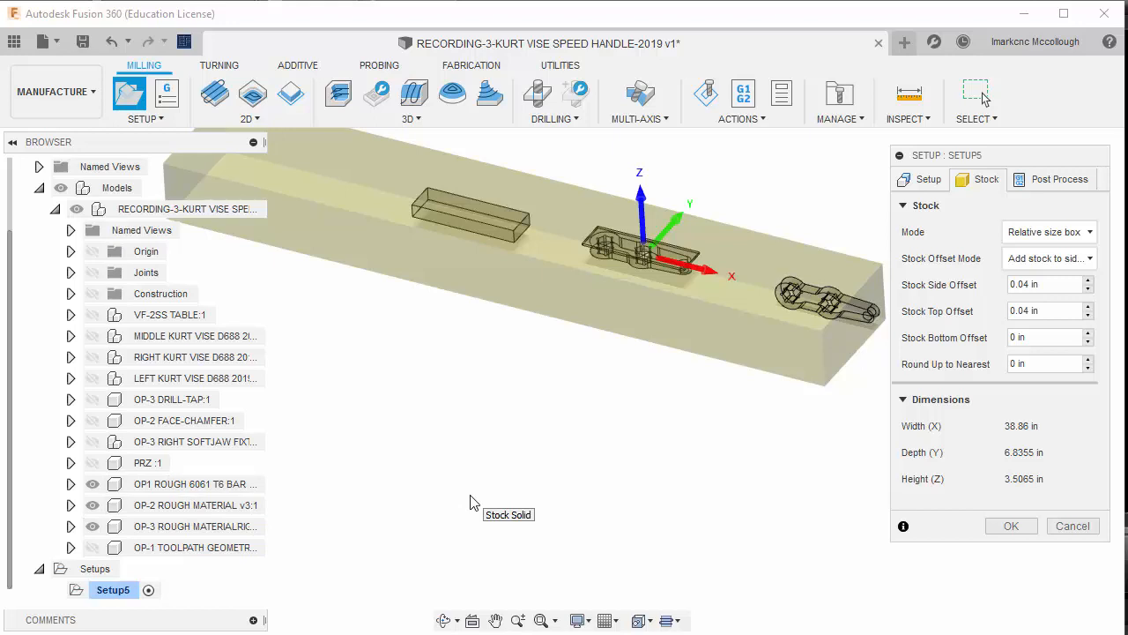
- Set the stock mode to From solid and select the OP-3, OP-2 and OP-1 rough material bodies as the stock
left_click(1042, 233)
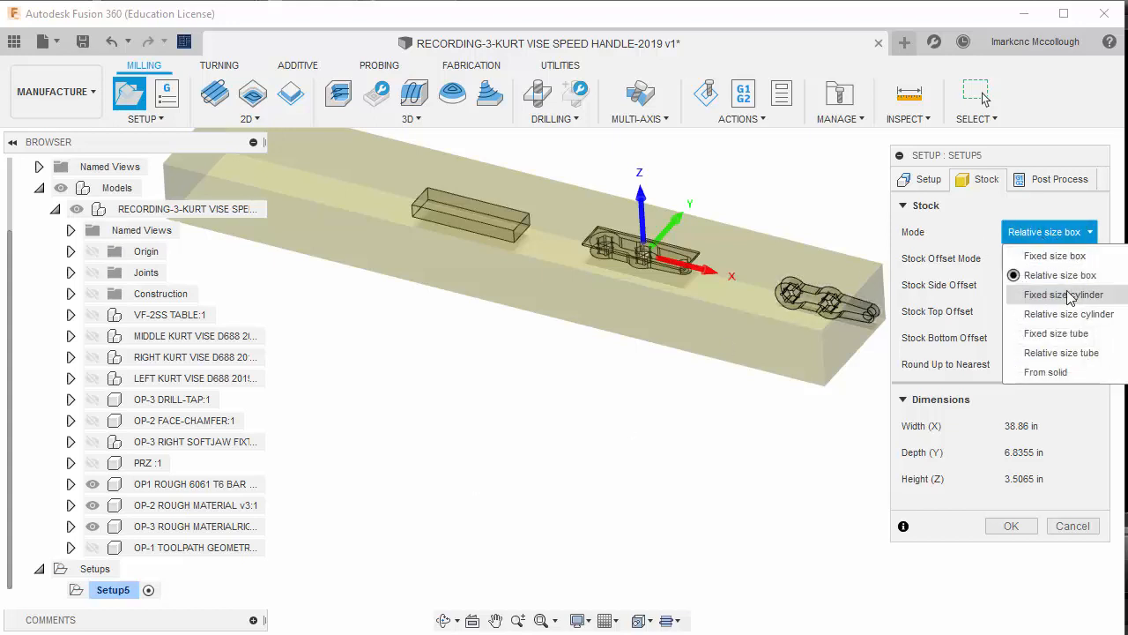
left_click(1082, 372)
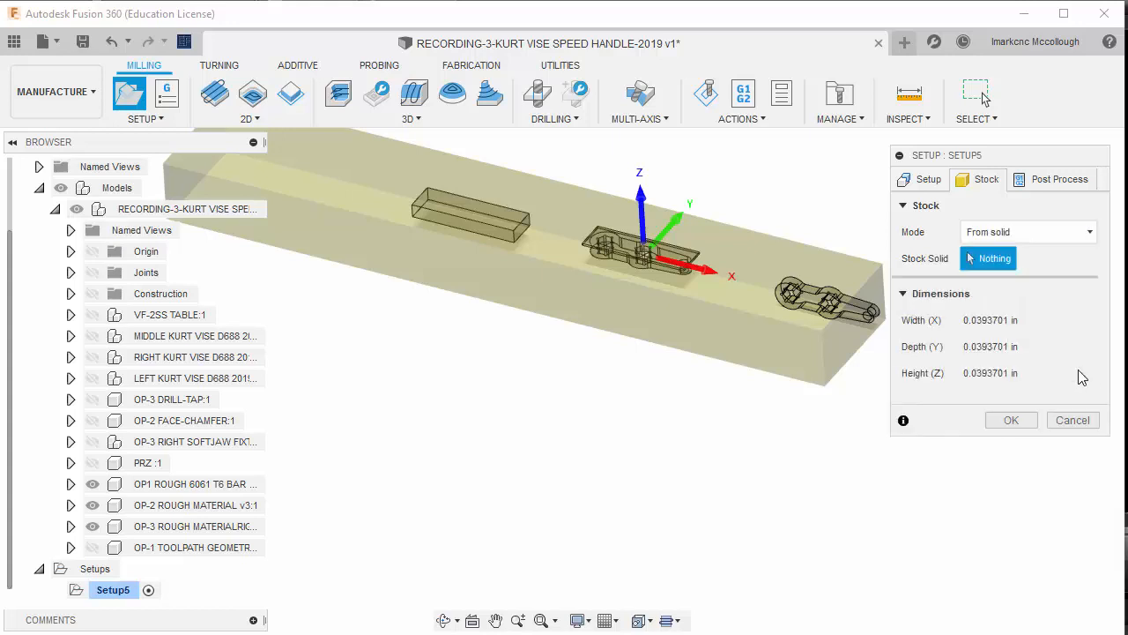
left_click(812, 310)
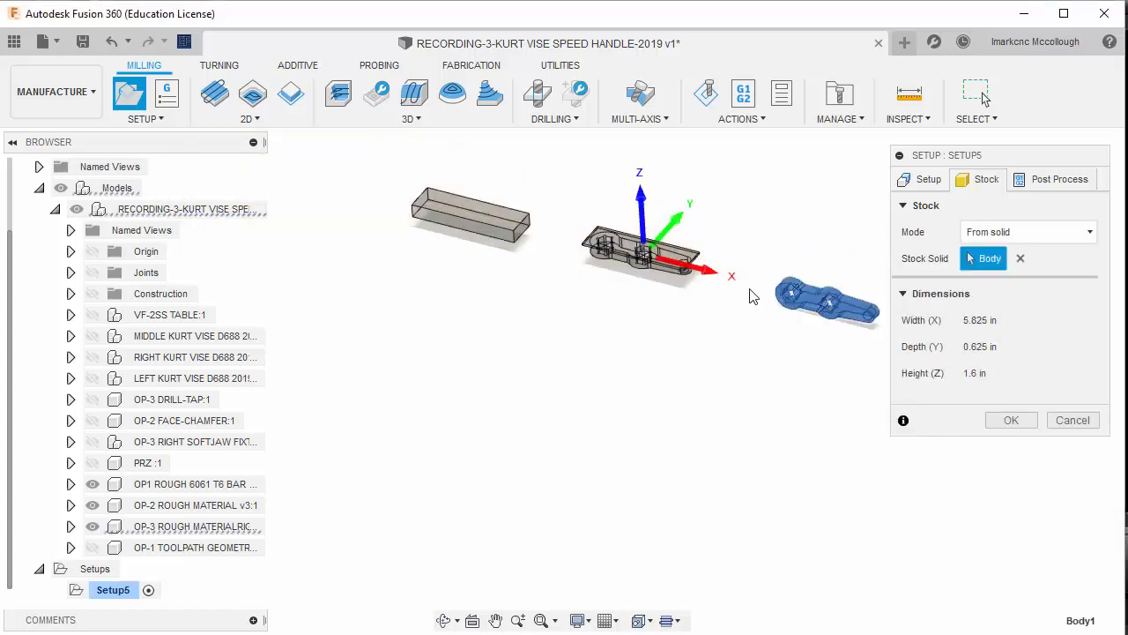
left_click(684, 263)
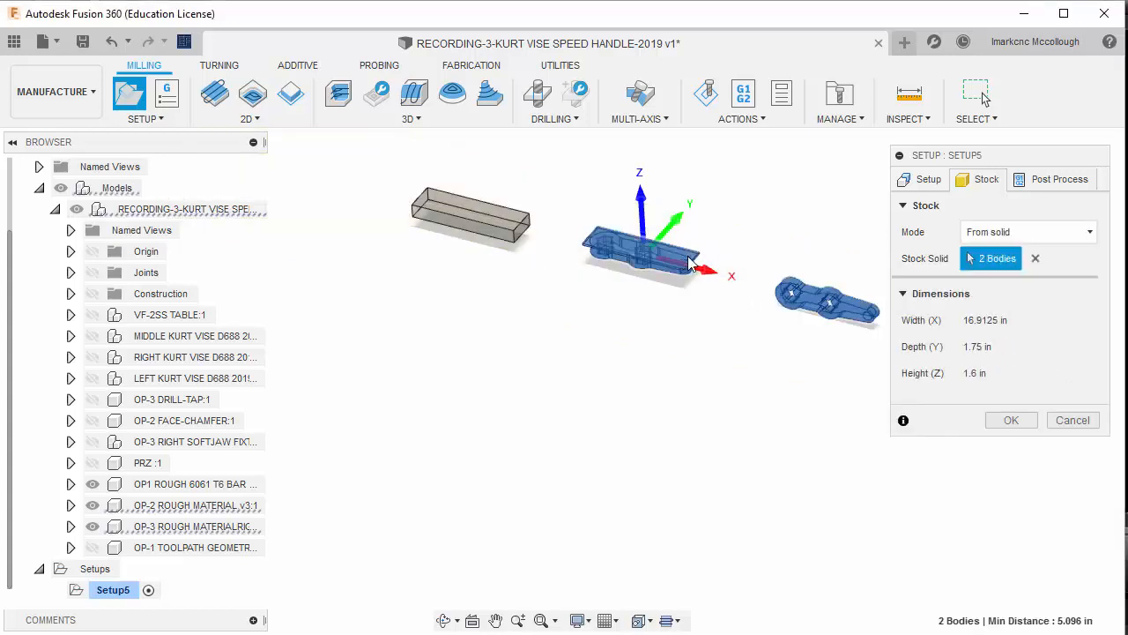
left_click(497, 223)
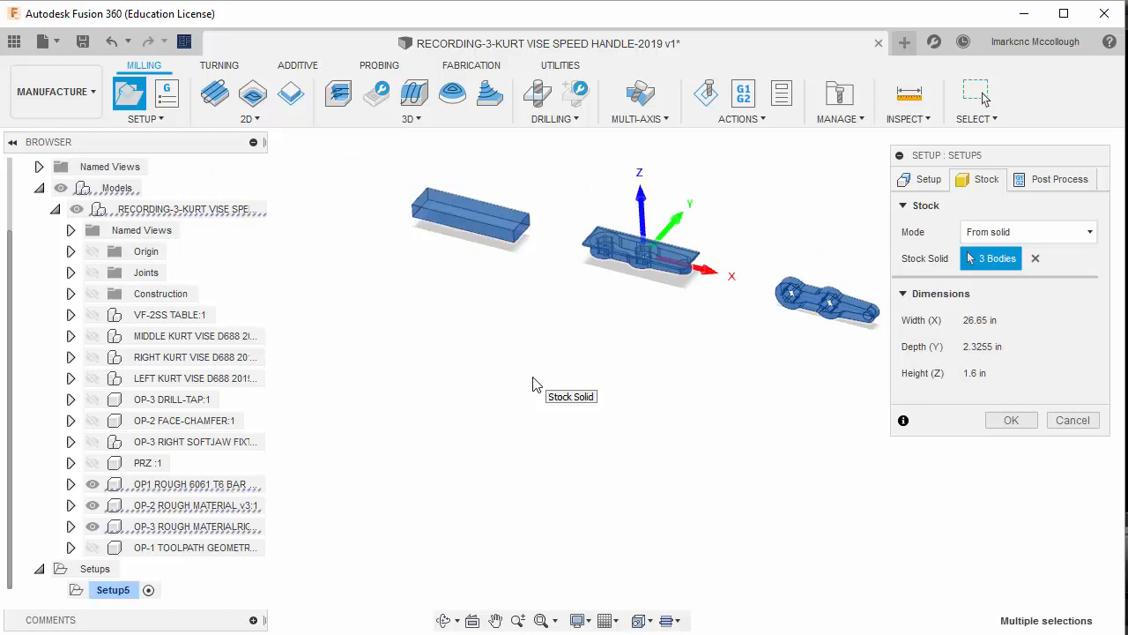
- Set the setup's post-process program number to 7002 and finish the setup
left_click(1063, 183)
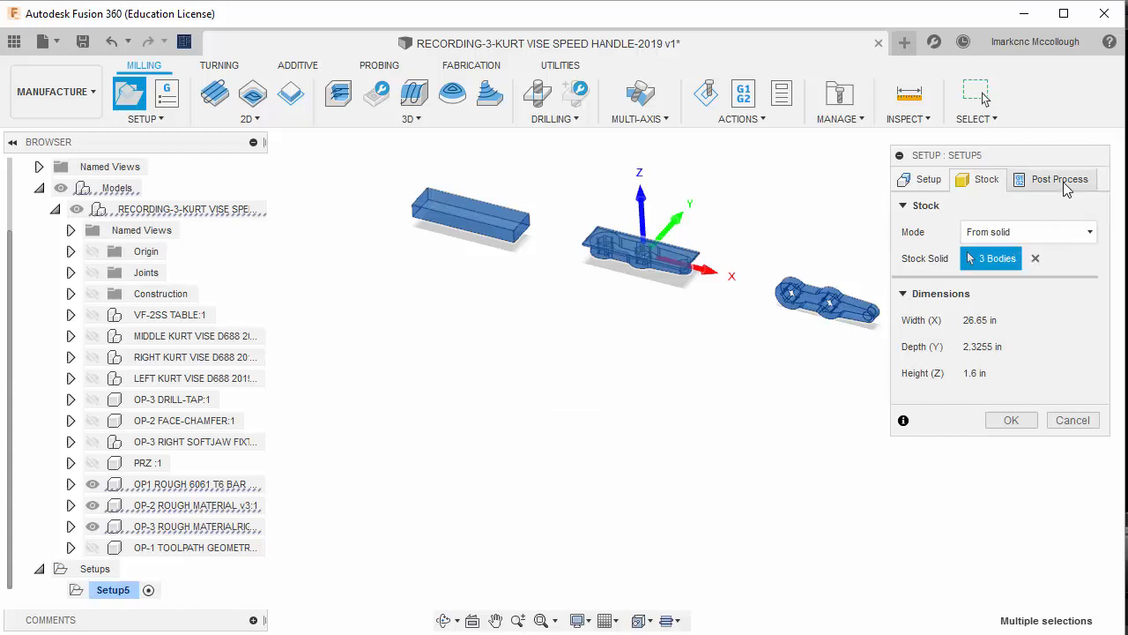
double_click(1053, 231)
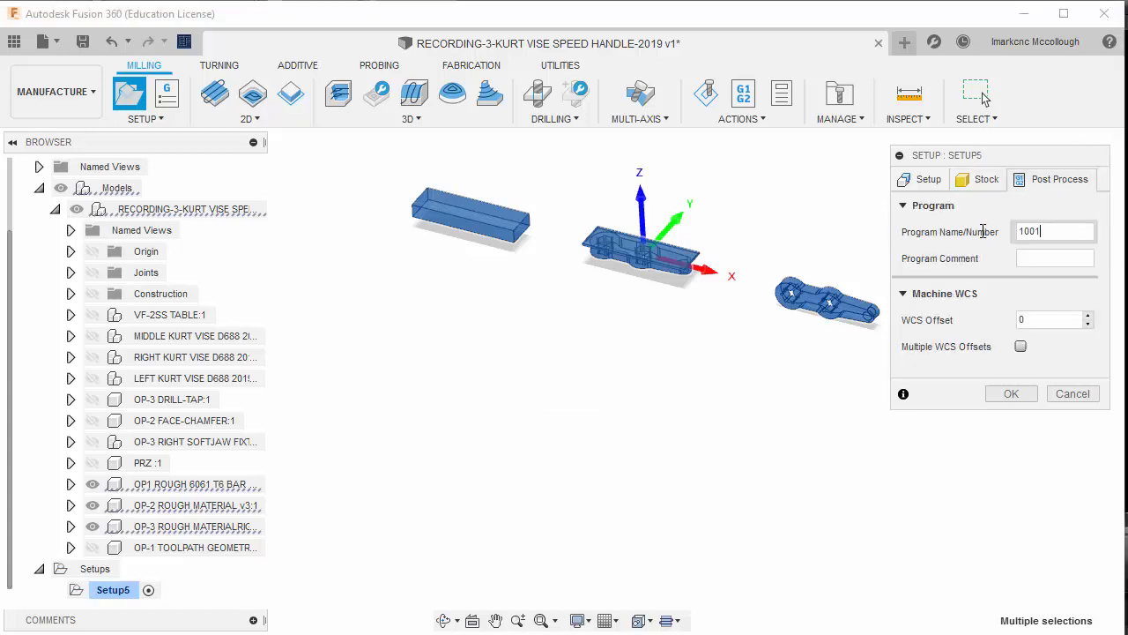
type("7002")
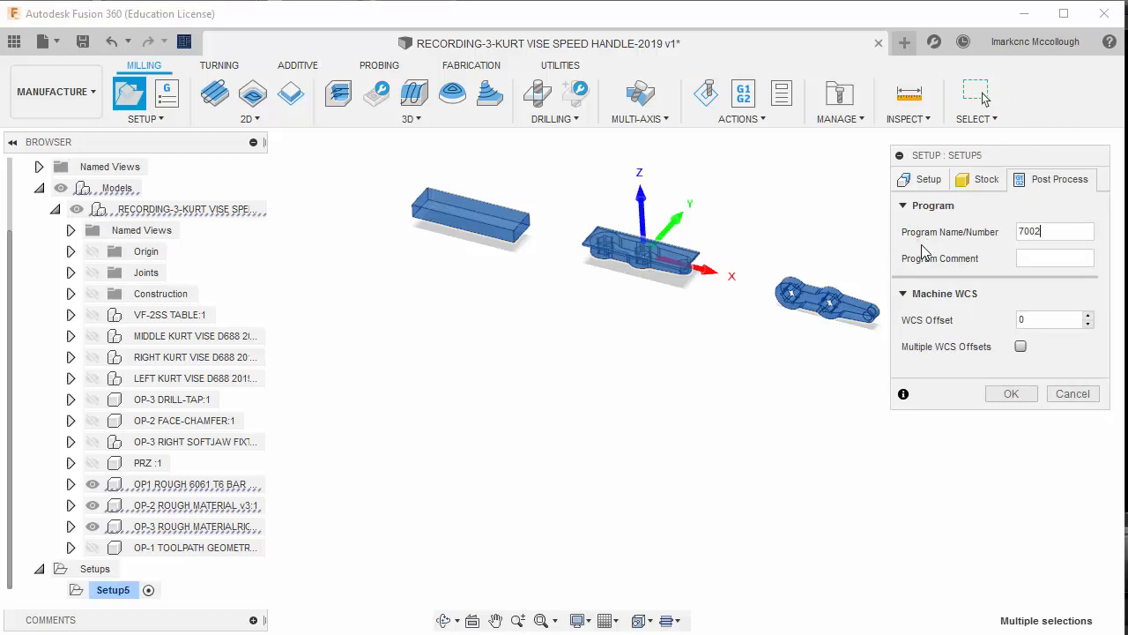
left_click(1003, 397)
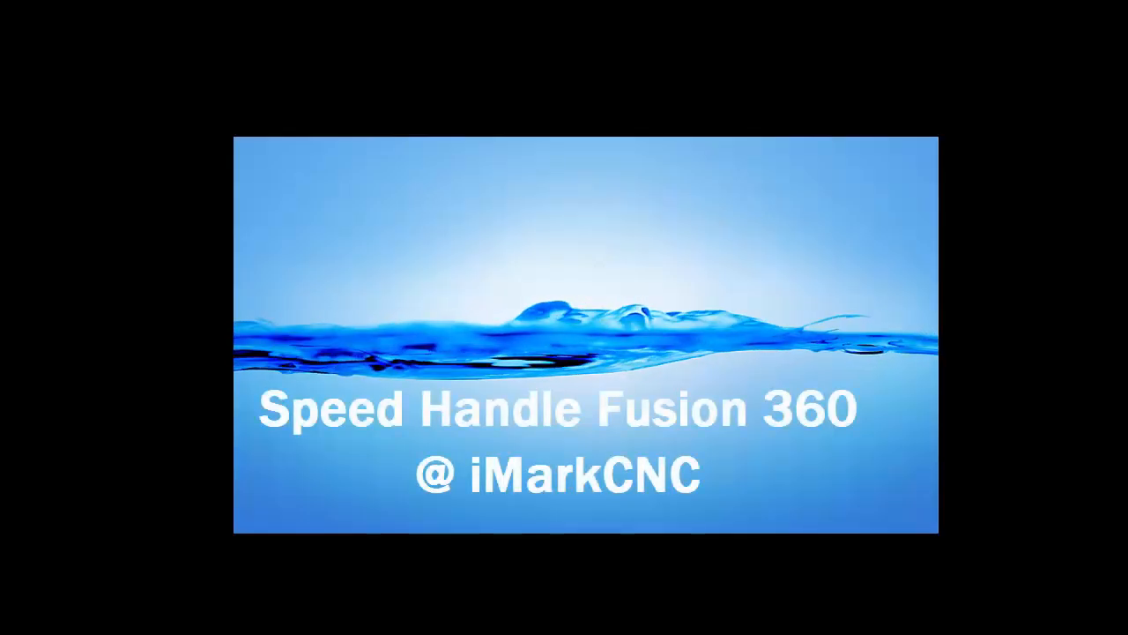